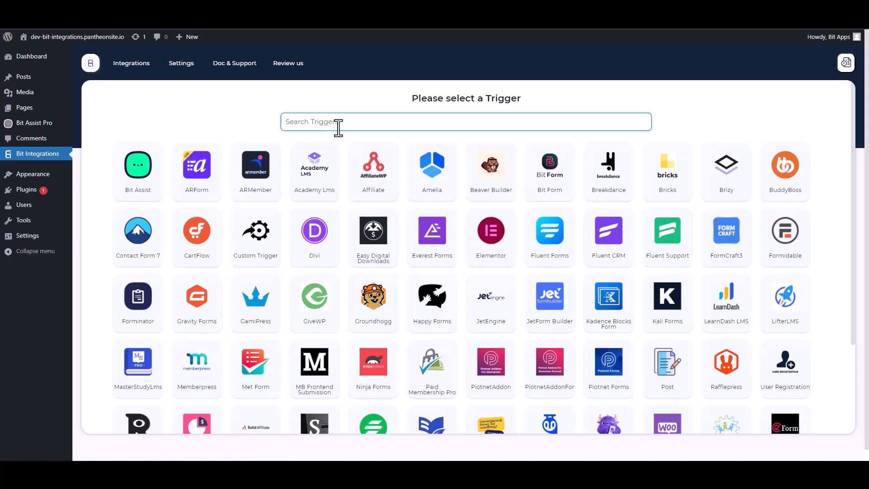
Choose Bit Assist as the trigger, copy its webhook URL and start fetching test data.
click(142, 183)
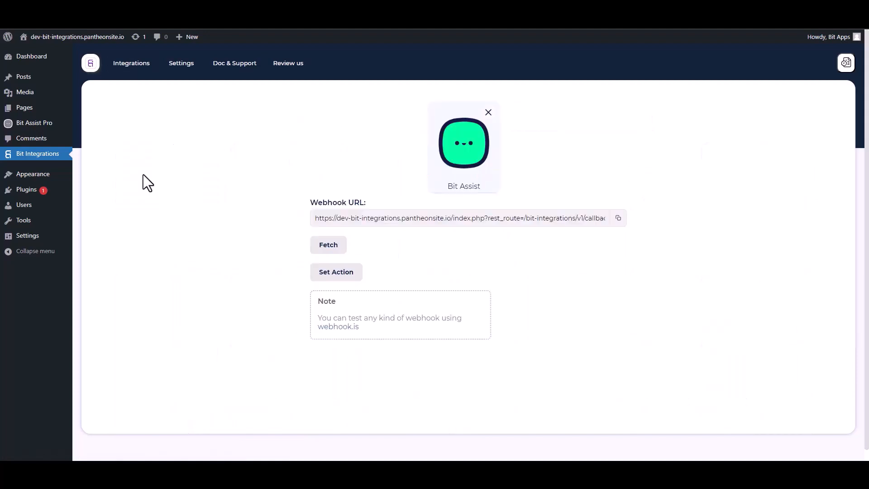
click(619, 218)
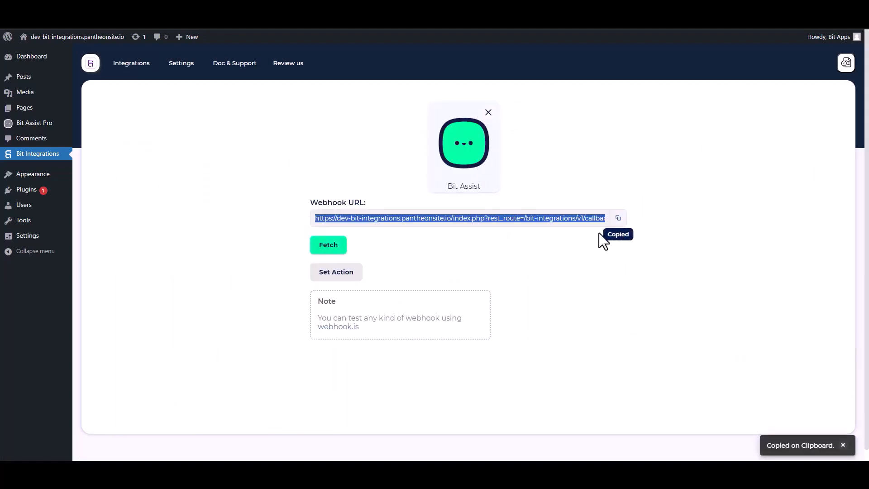
click(334, 248)
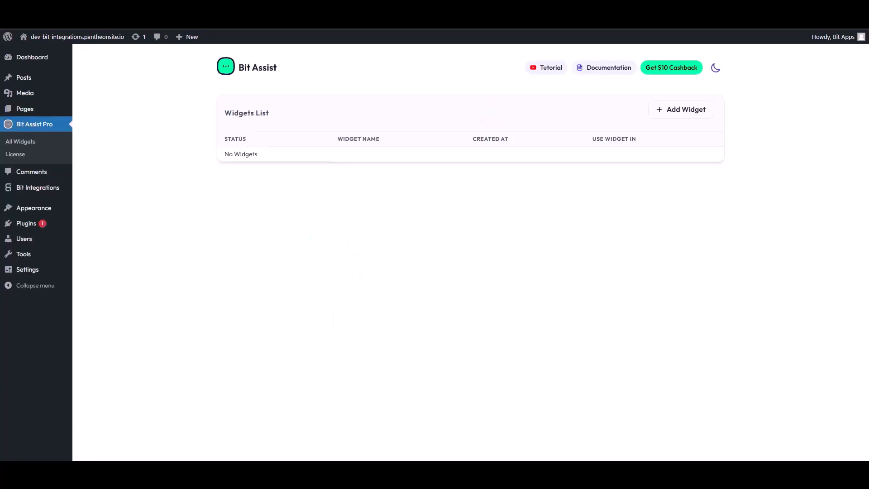
Create a new widget named 'Bit Integrations'.
click(685, 113)
triple_click(364, 260)
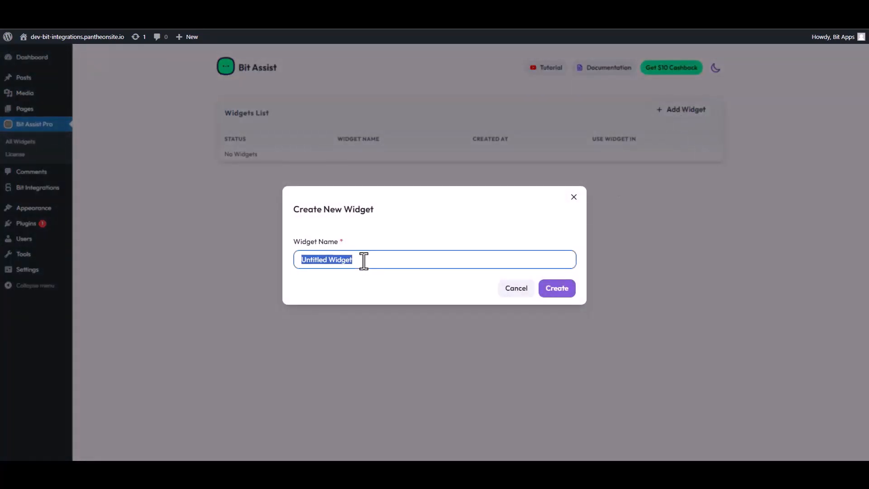
text(Bi)
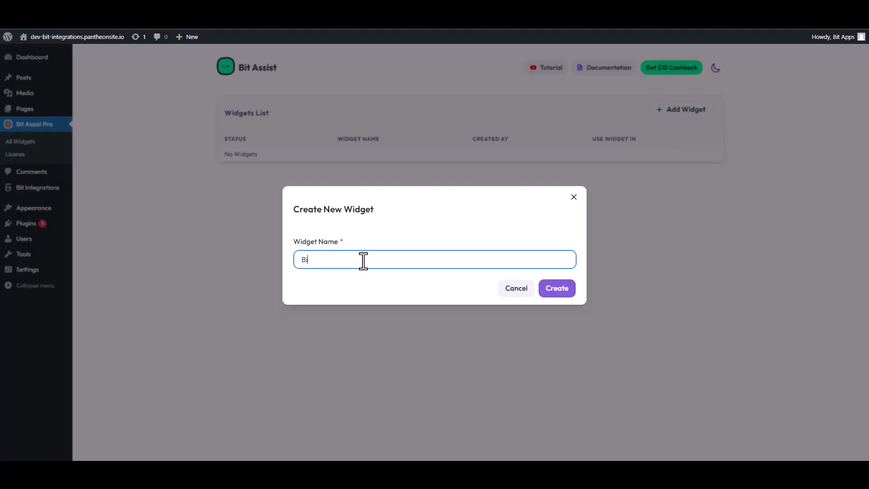
text(t Integrations)
click(564, 292)
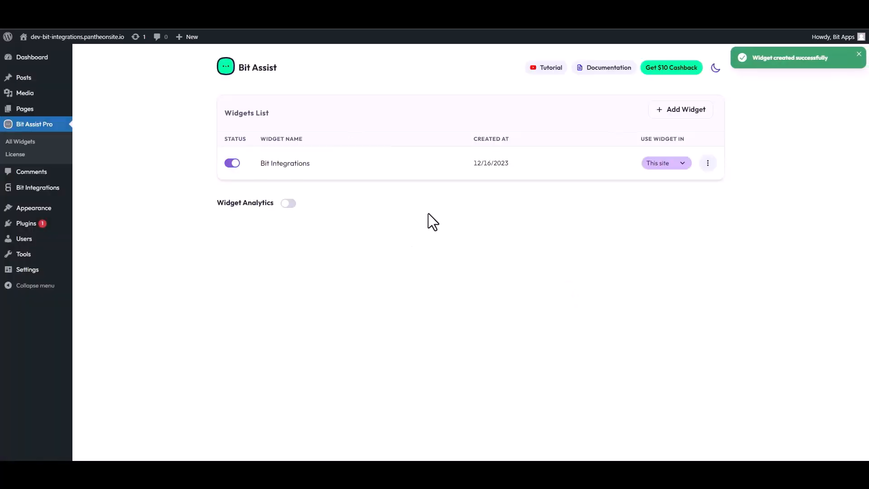
Open the Bit Integrations widget for editing and start adding a channel.
click(708, 164)
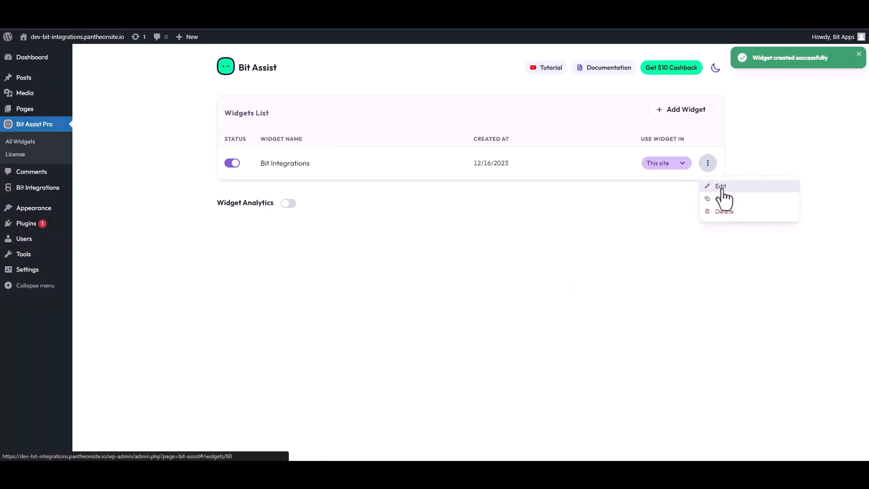
click(720, 186)
click(270, 148)
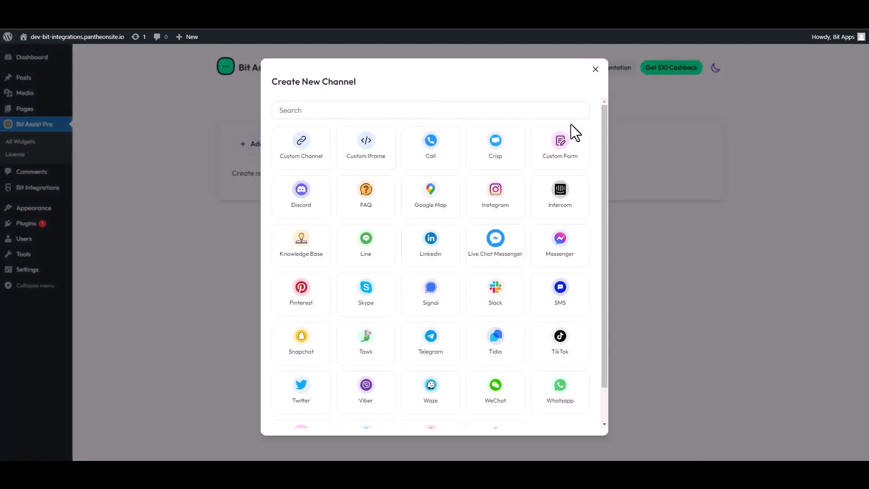
Choose a Custom Form channel and keep its title 'Custom Form'.
click(565, 150)
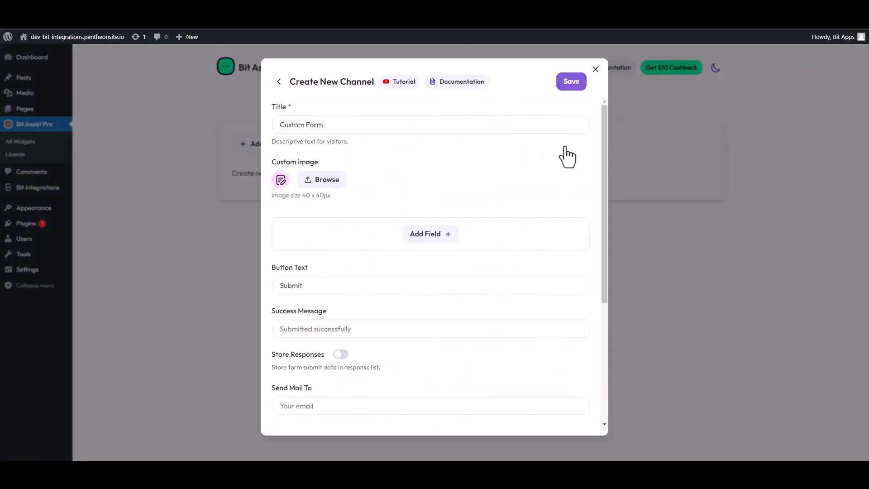
triple_click(325, 130)
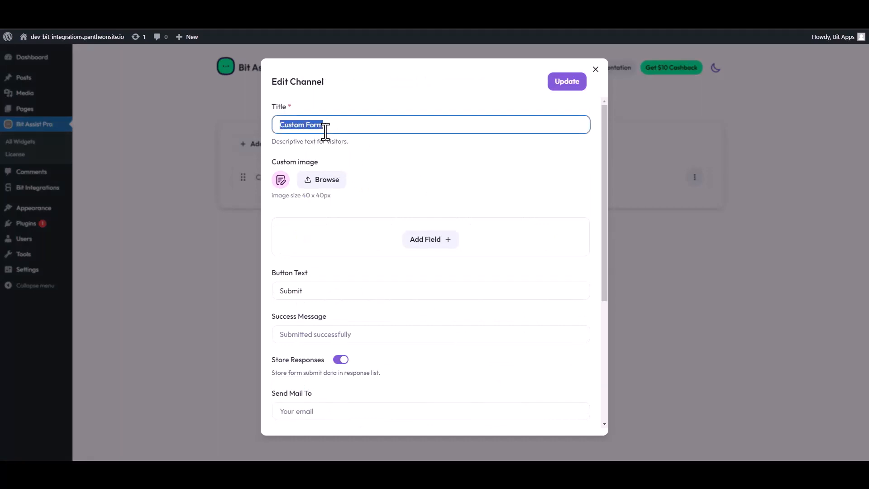
text(Co)
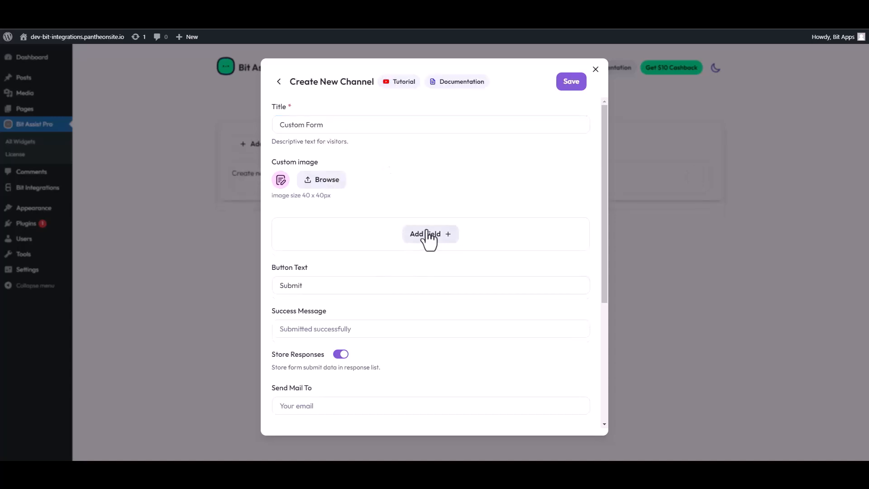
Add Text, Text, Email and Number fields to the form.
click(428, 235)
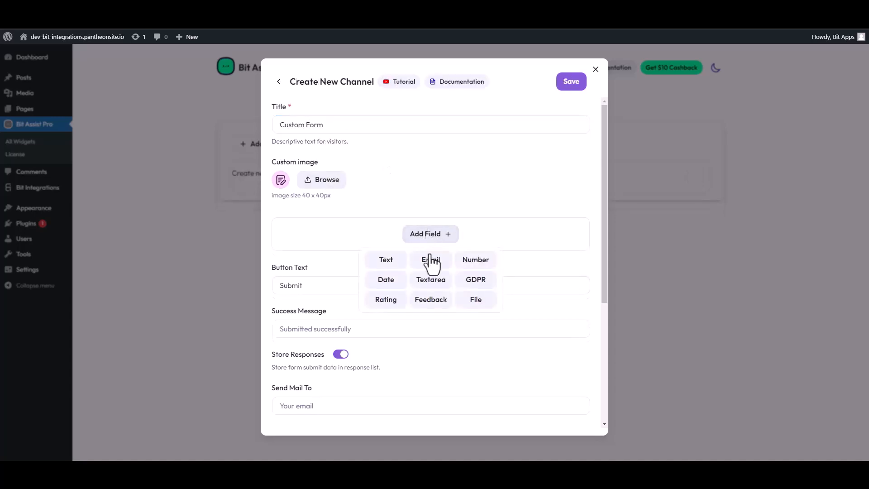
click(385, 258)
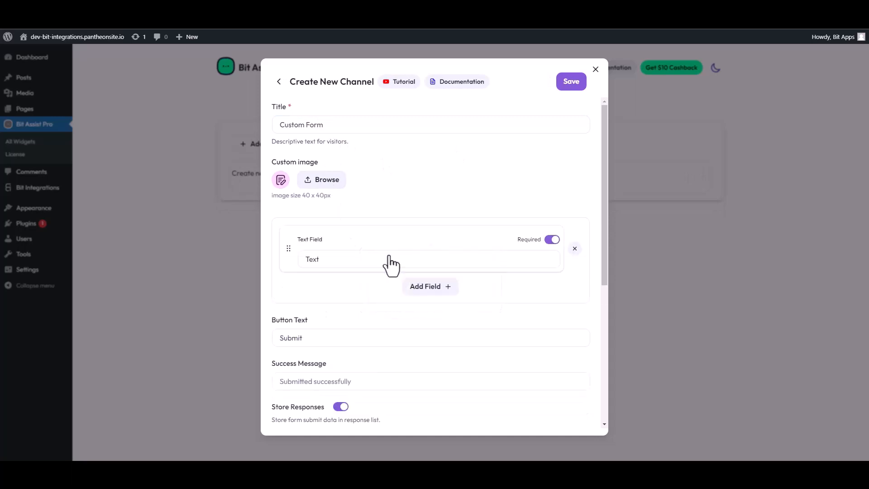
click(407, 288)
click(386, 311)
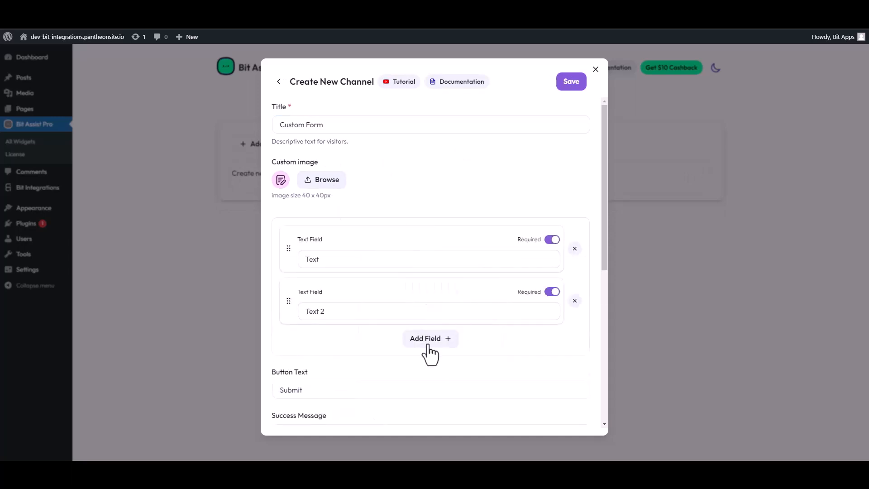
click(429, 341)
click(430, 367)
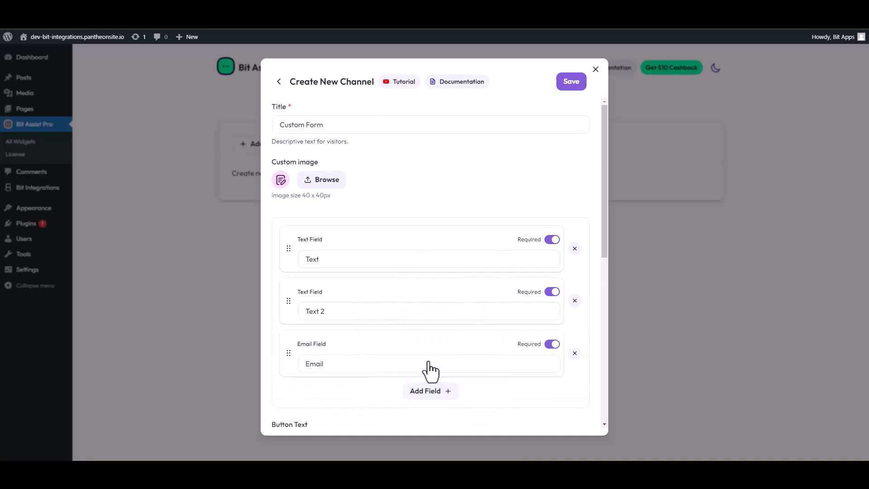
click(432, 393)
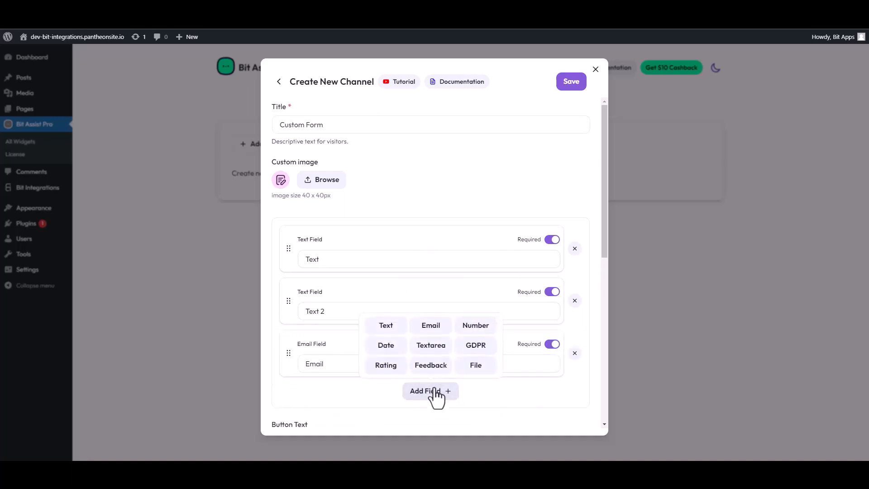
click(471, 326)
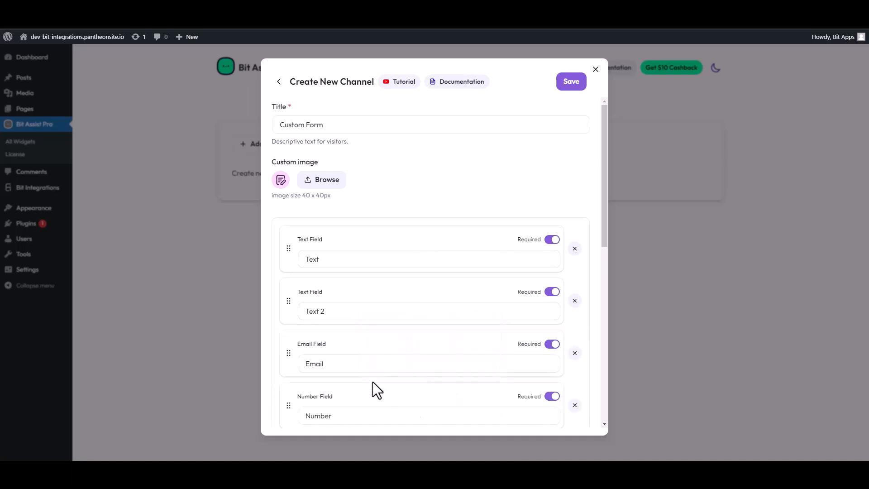
Rename the two text fields to 'First Name' and 'Last Name'.
double_click(372, 259)
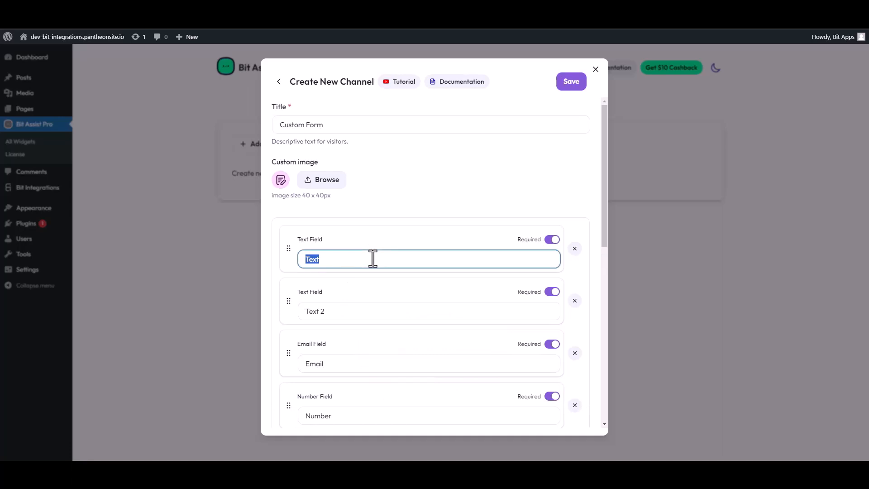
text(First Name)
drag(336, 312, 296, 312)
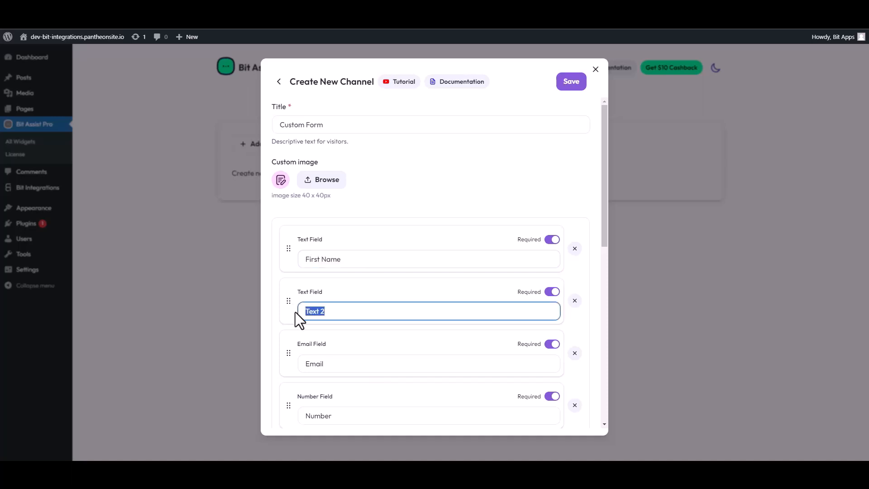
text(Last Name)
Paste the copied webhook URL into Webhook URL, save the channel, and open the public site.
scroll(353, 337, down, 4)
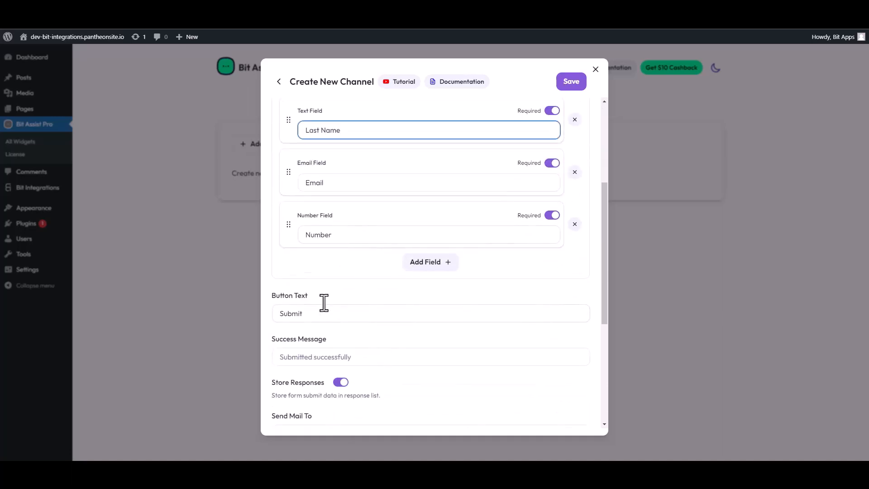
scroll(335, 294, down, 4)
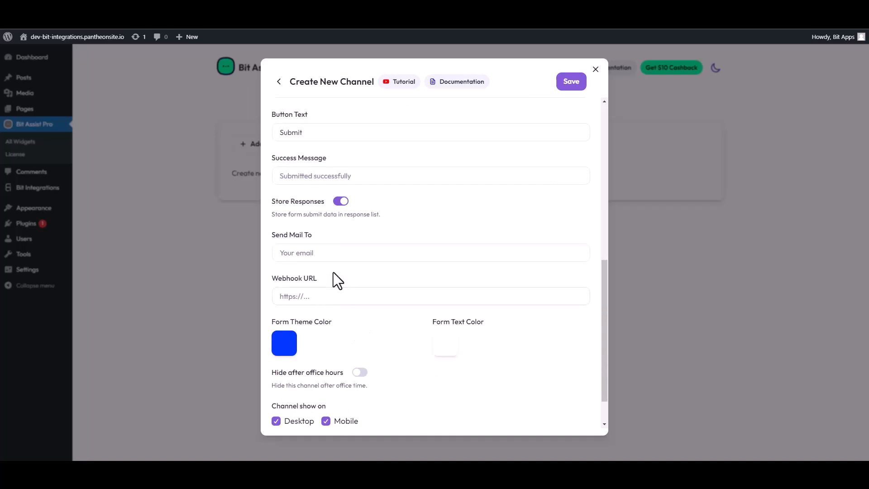
scroll(331, 265, down, 1)
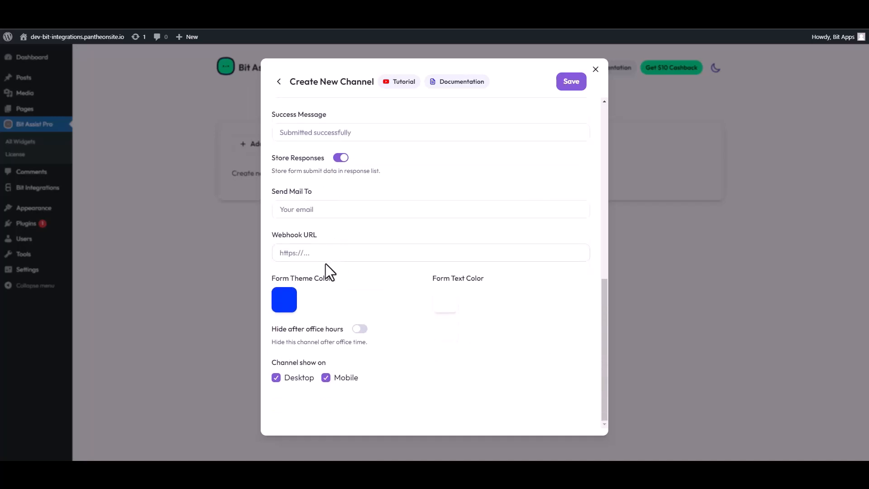
click(313, 254)
key(ctrl+v)
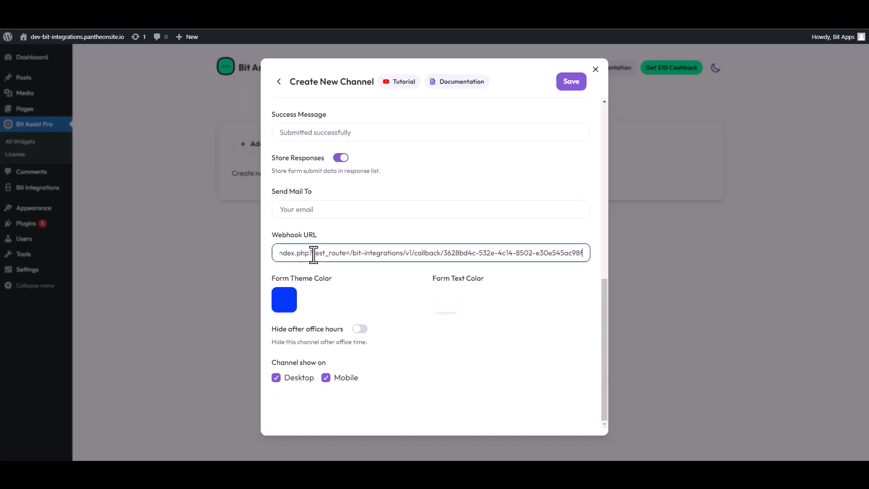
click(571, 85)
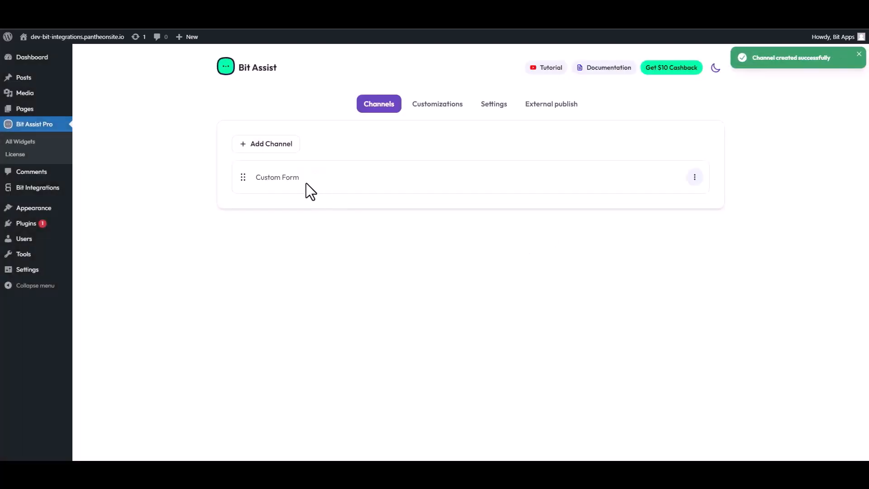
click(78, 37)
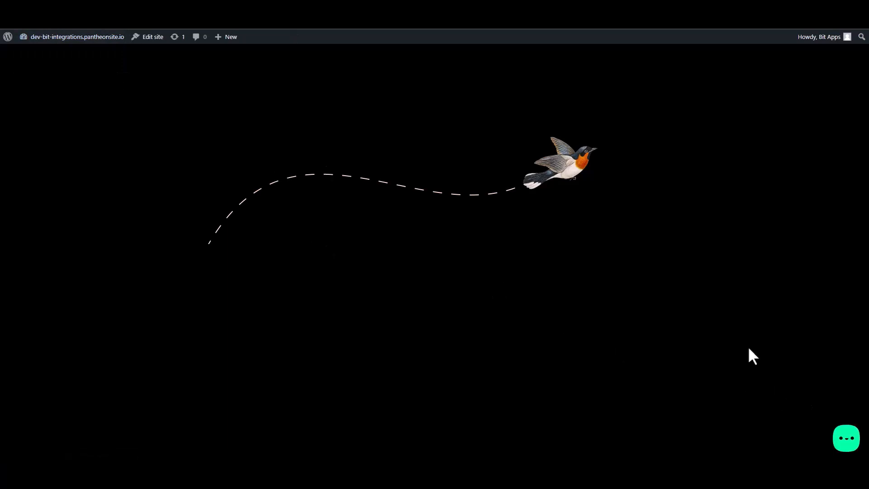
Open the widget's Contact Form and enter a test first and last name.
click(846, 444)
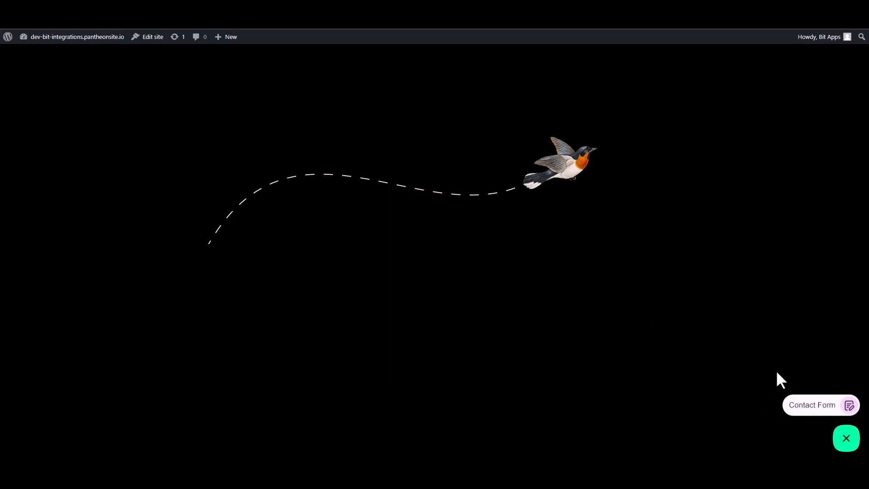
click(812, 407)
click(757, 307)
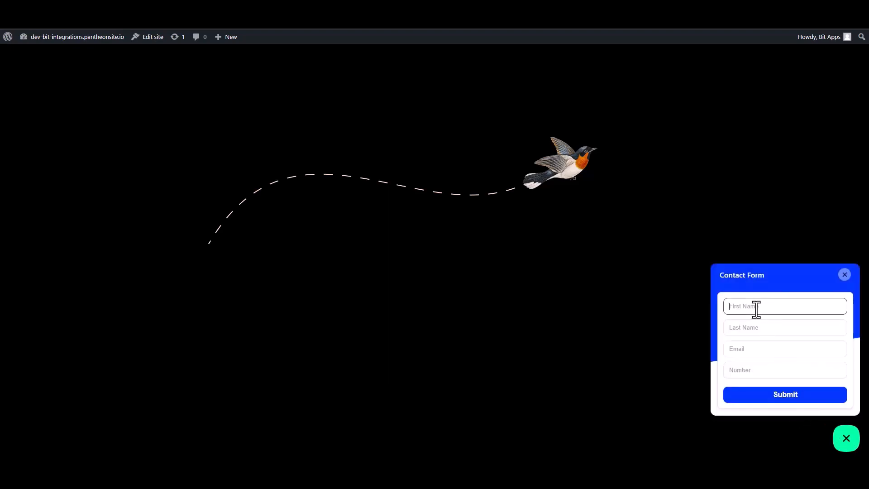
text(Name)
double_click(756, 308)
click(756, 309)
click(740, 329)
text(N)
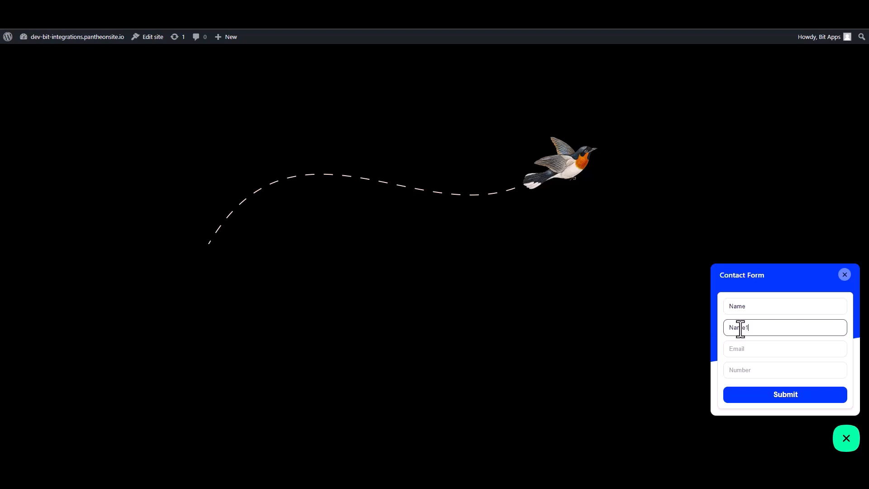
Enter a test e-mail address and number, then submit the form.
click(748, 353)
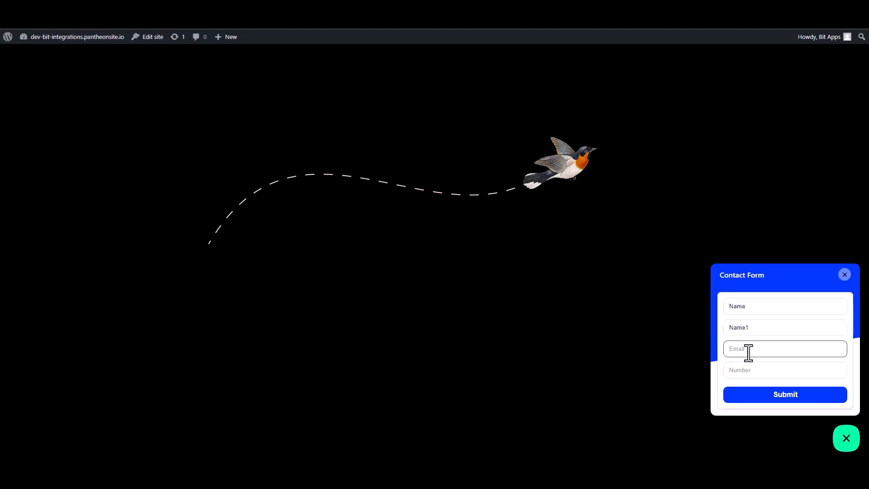
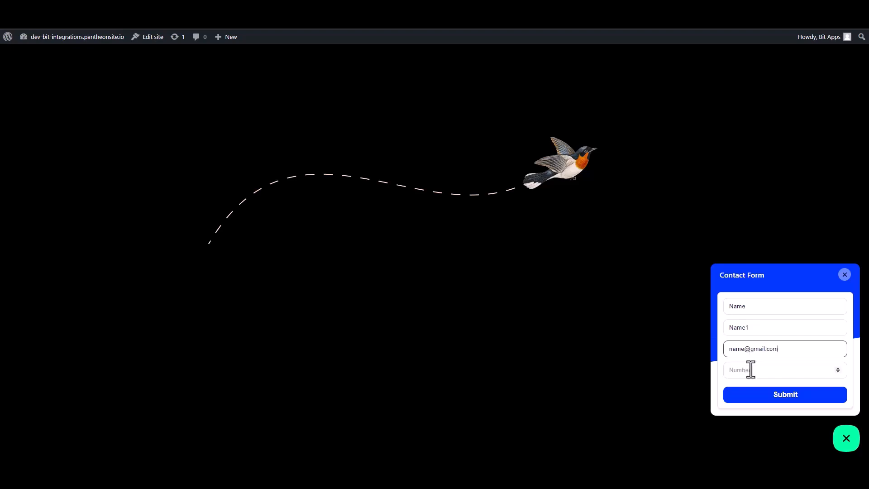
click(777, 375)
text(0000000)
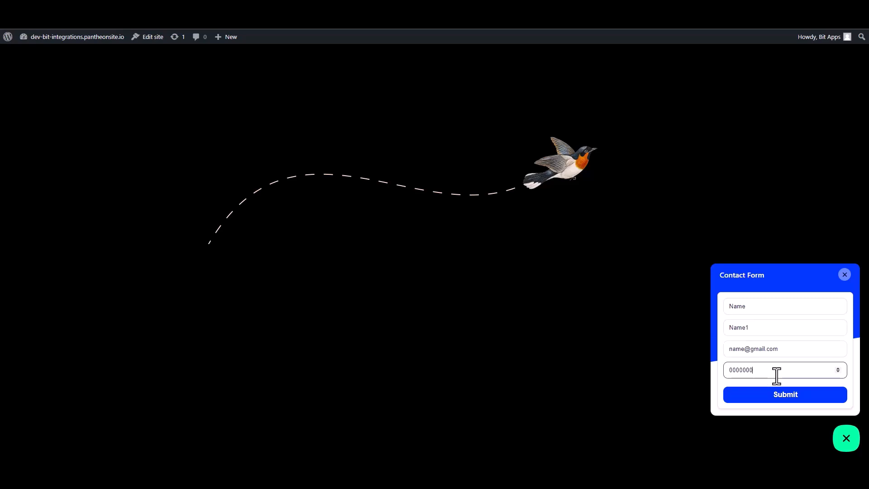
click(788, 399)
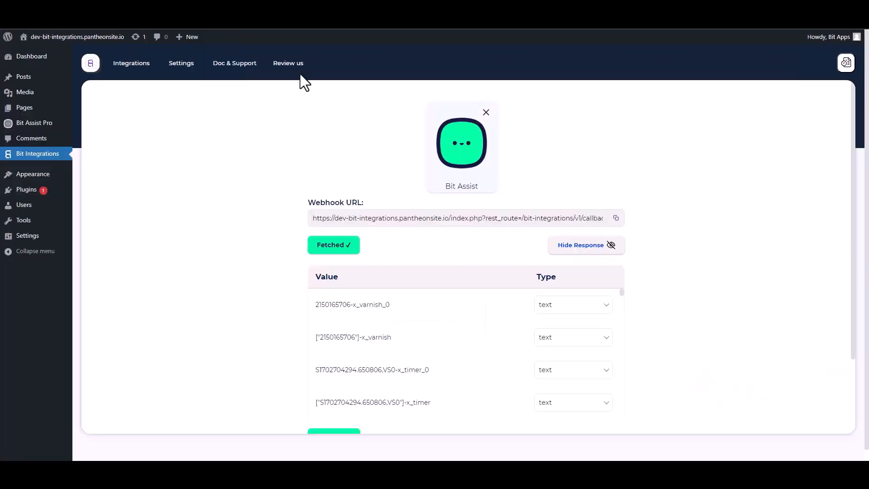
Set the action by searching 'wo' and selecting the Woodpecker card.
scroll(402, 289, down, 10)
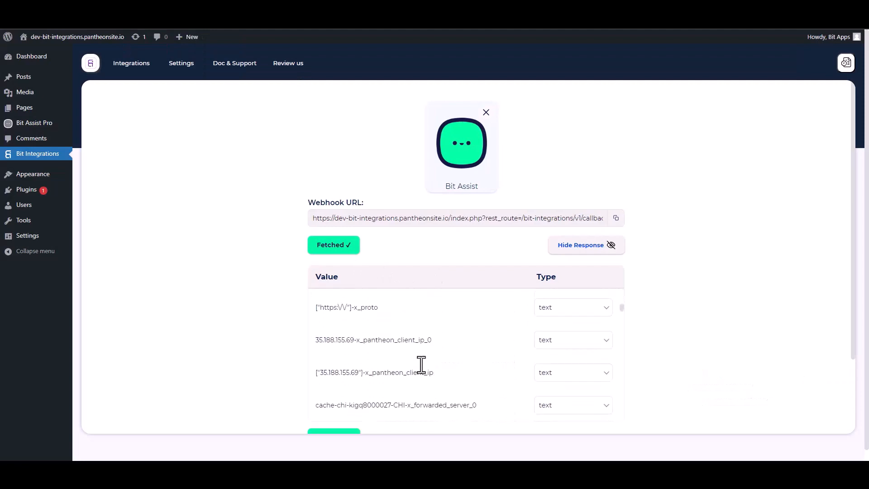
scroll(718, 308, down, 2)
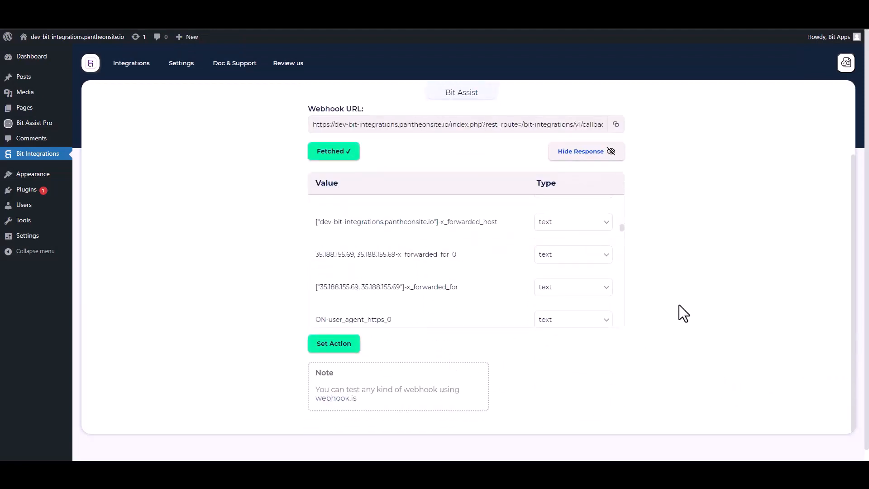
scroll(679, 305, down, 1)
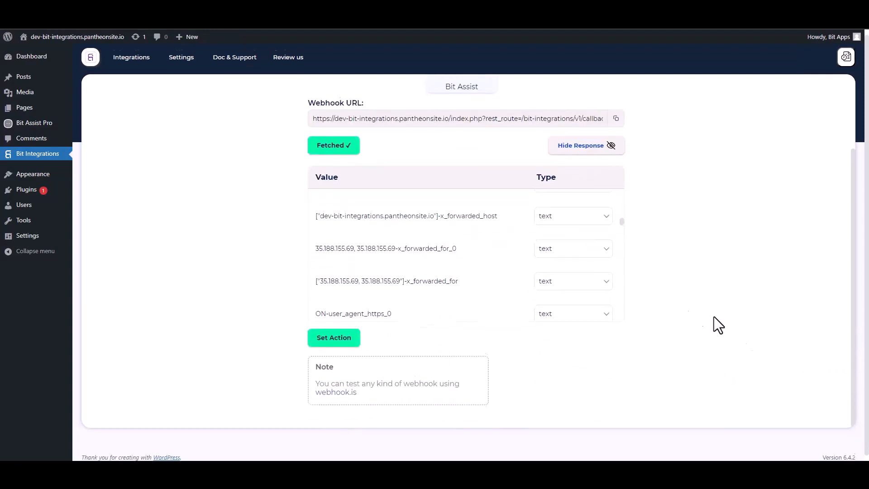
click(339, 334)
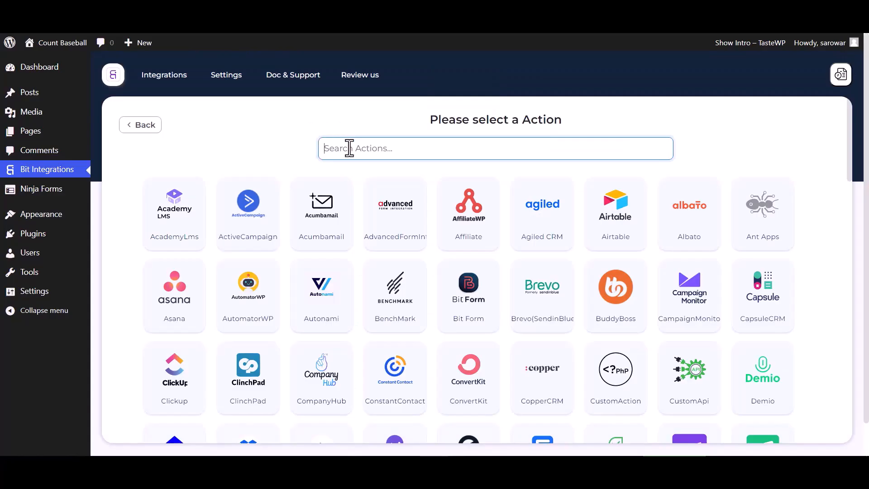
text(wo)
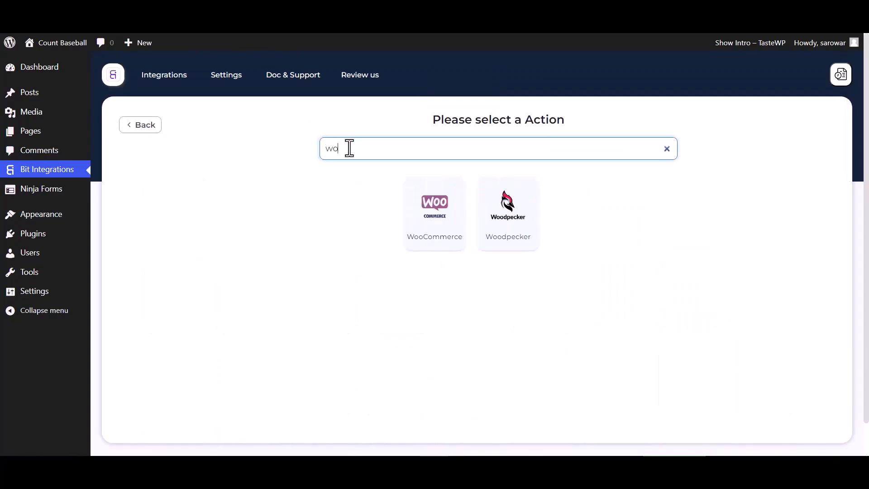
click(492, 220)
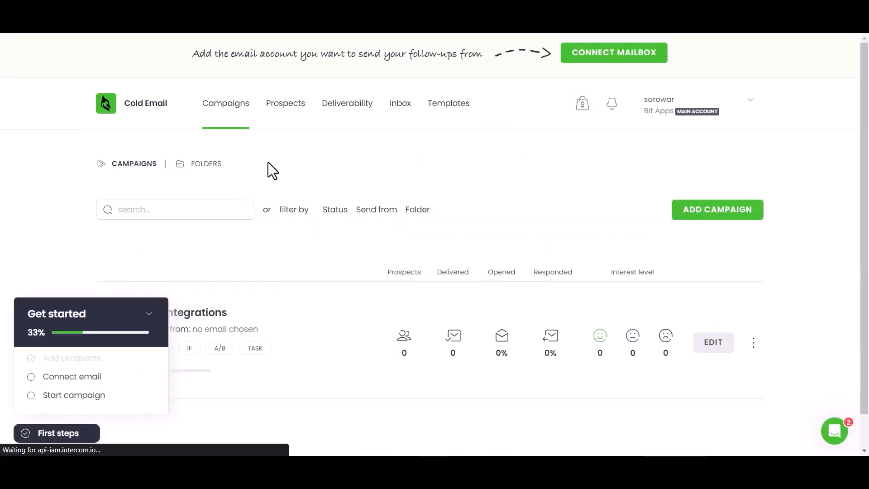
In Woodpecker's Integrations API keys section, create a new key and copy it.
click(292, 111)
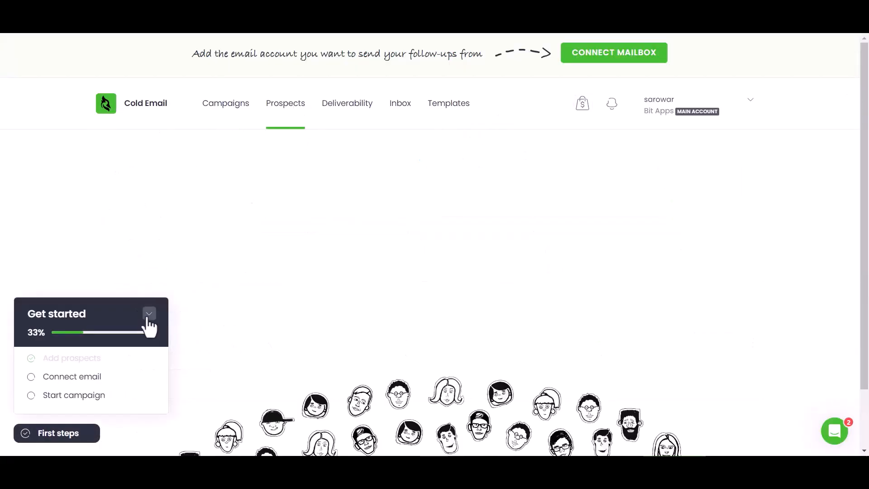
click(149, 315)
click(634, 346)
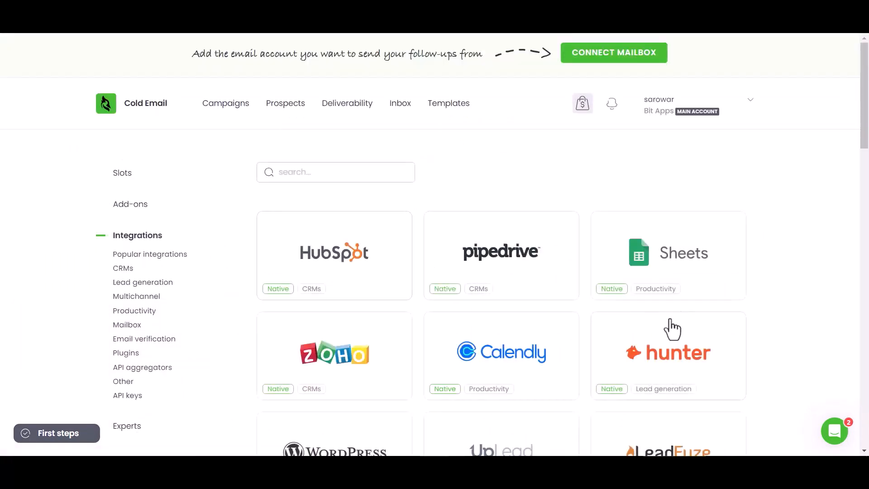
click(132, 395)
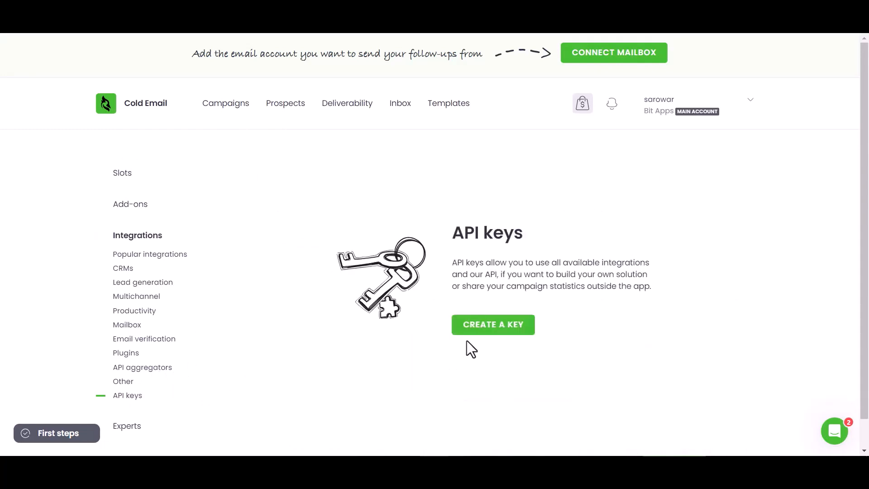
click(474, 329)
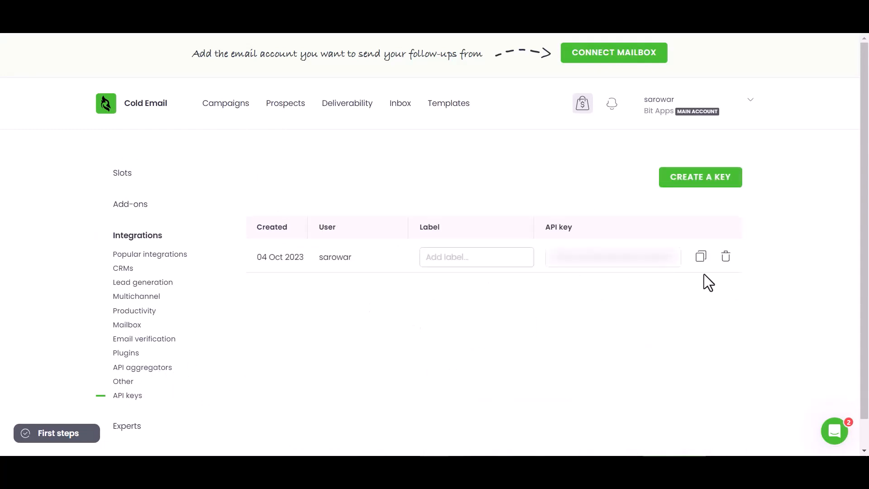
click(702, 259)
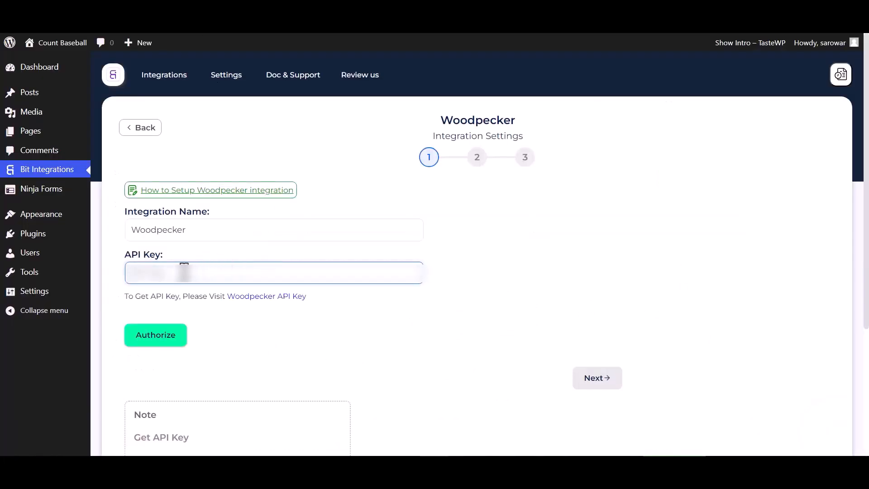
Paste the API key, authorize the Woodpecker connection and proceed to action selection.
key(ctrl+v)
click(177, 343)
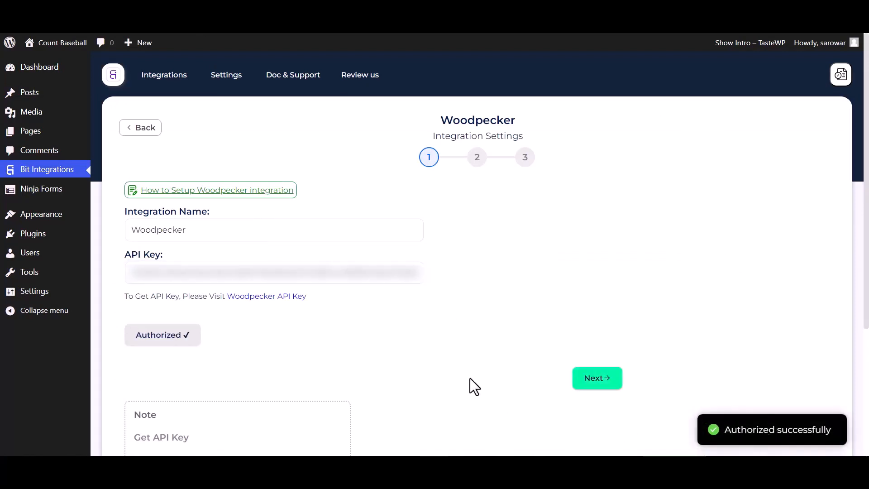
click(597, 384)
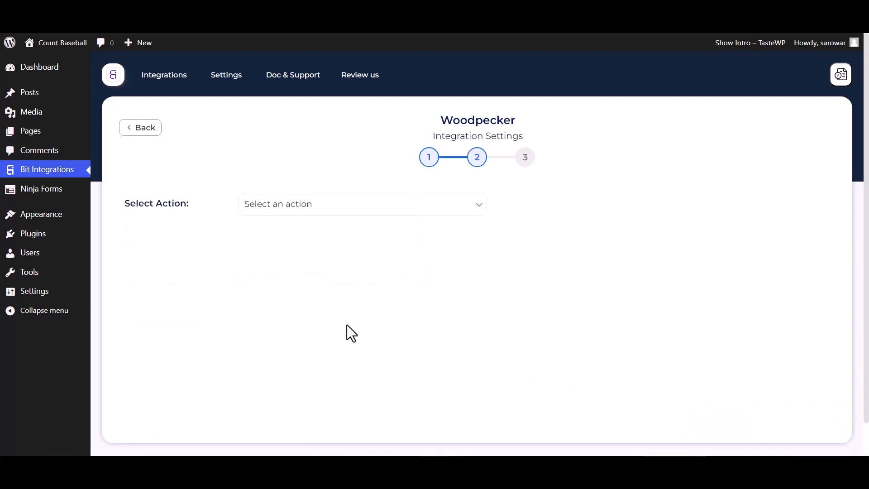
Choose adding prospects to the Bit Integrations campaign and map Email to Woodpecker Email.
click(306, 205)
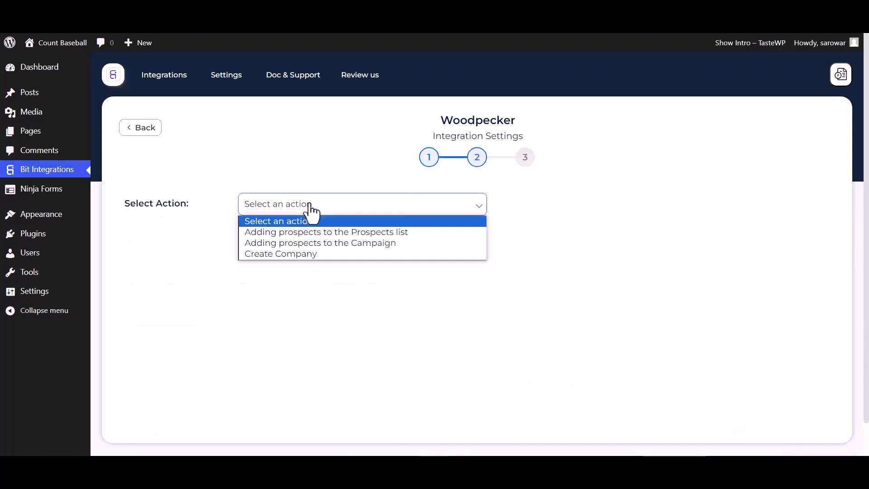
click(273, 242)
click(300, 239)
click(274, 263)
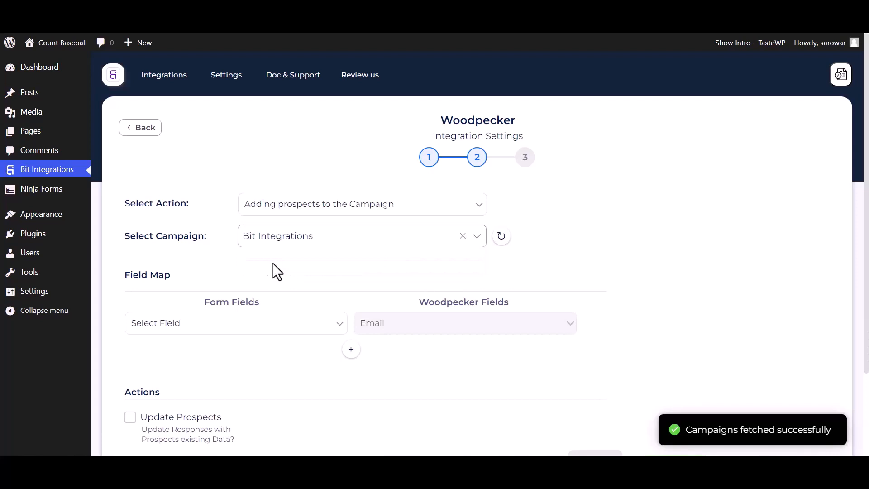
scroll(273, 263, down, 3)
click(303, 226)
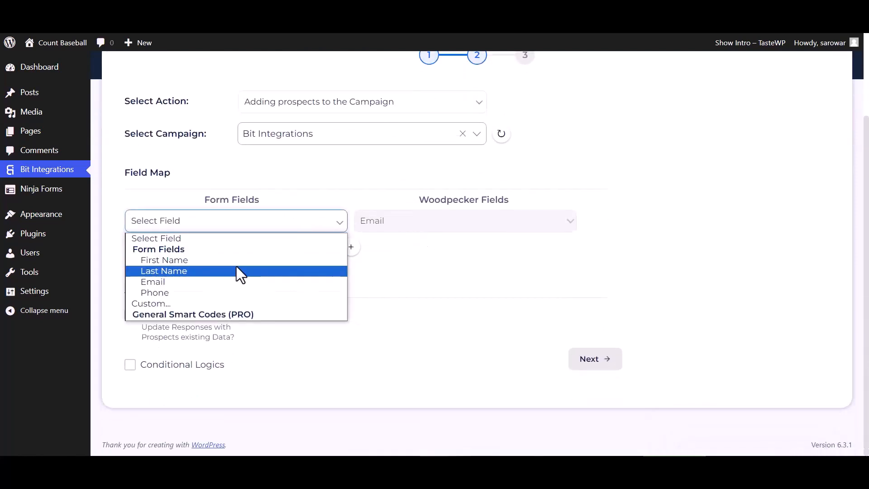
click(180, 291)
Add a mapping row linking the form's First Name to Woodpecker First name.
click(351, 247)
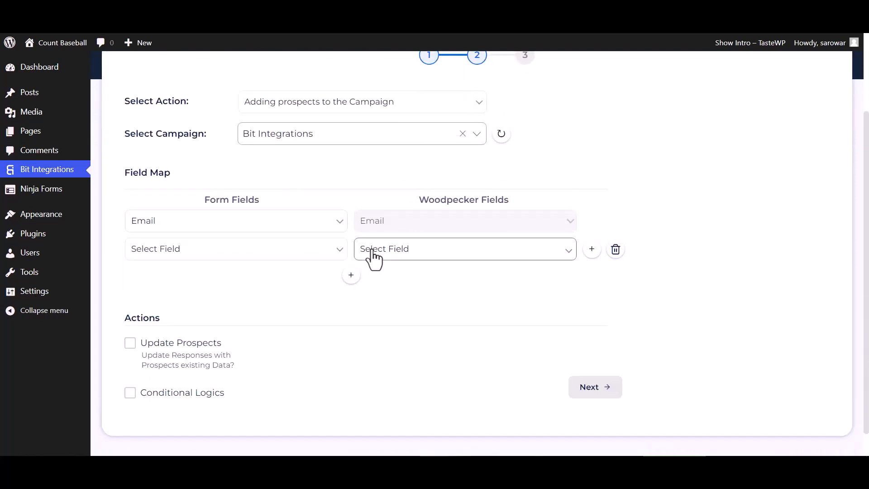
click(372, 255)
click(328, 288)
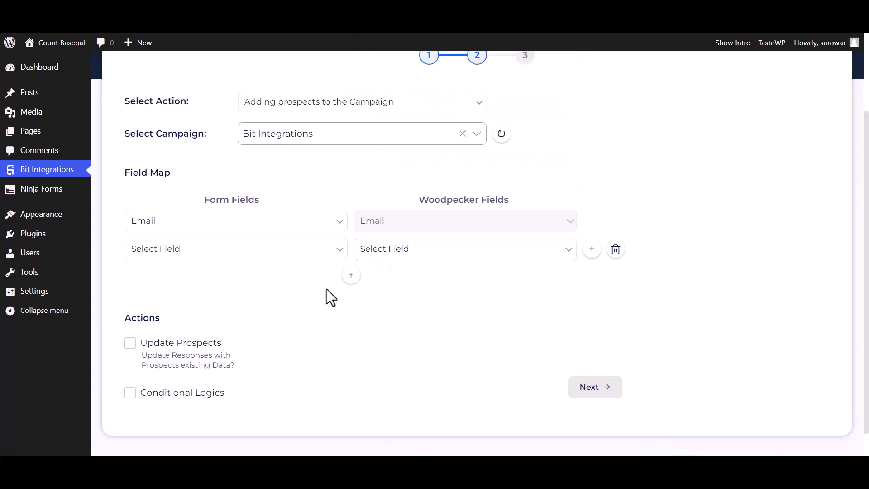
click(378, 258)
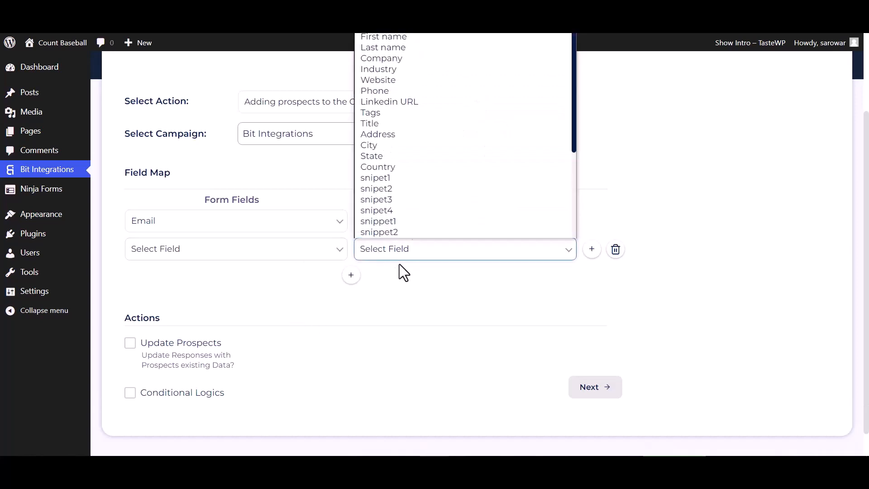
click(388, 41)
click(329, 258)
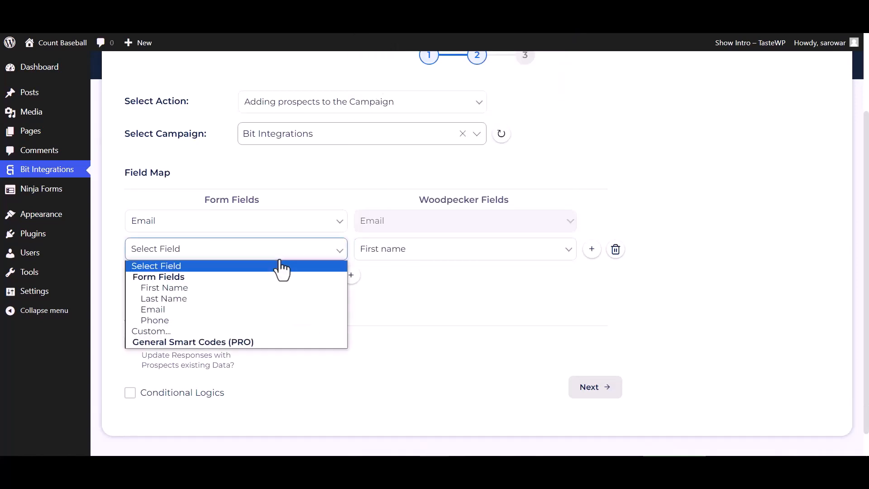
click(185, 286)
Add mapping rows for Last Name to Last name and Phone to Phone.
click(351, 276)
click(388, 277)
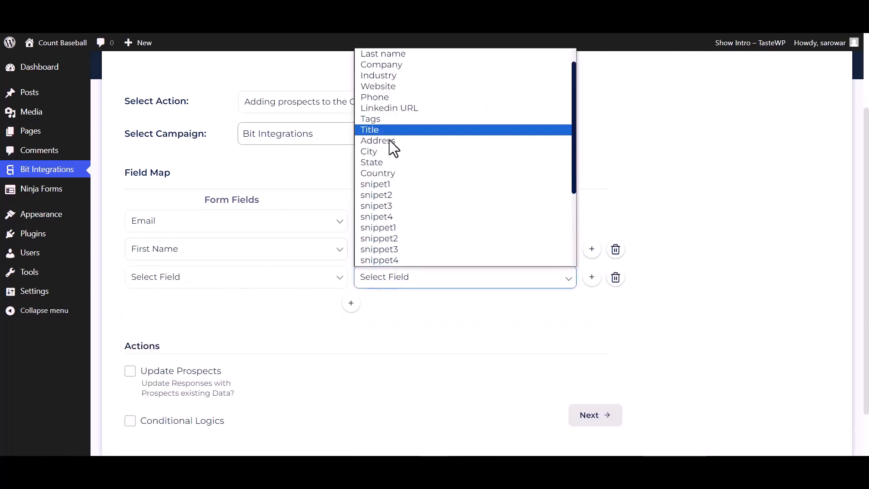
click(387, 75)
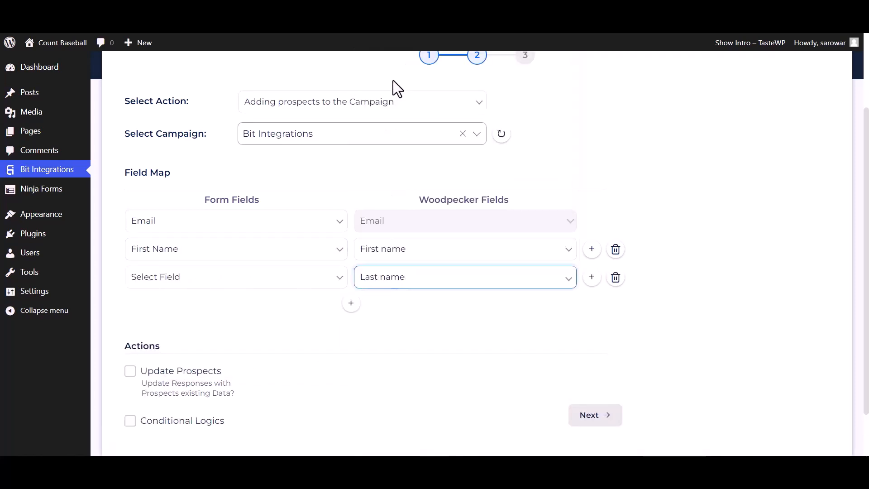
click(315, 283)
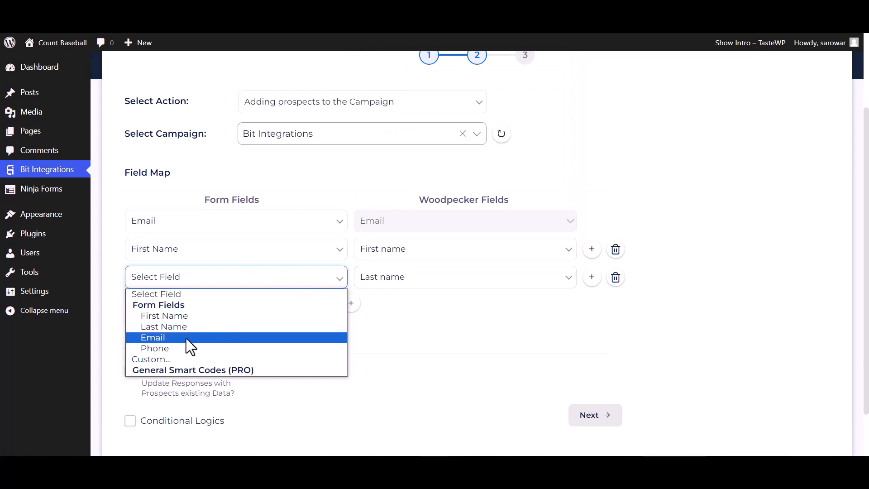
click(174, 327)
click(355, 307)
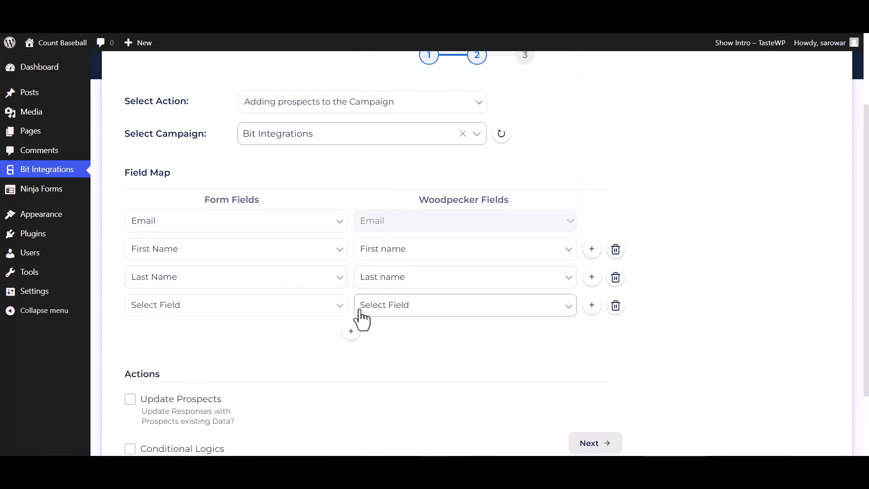
click(403, 312)
scroll(399, 244, down, 1)
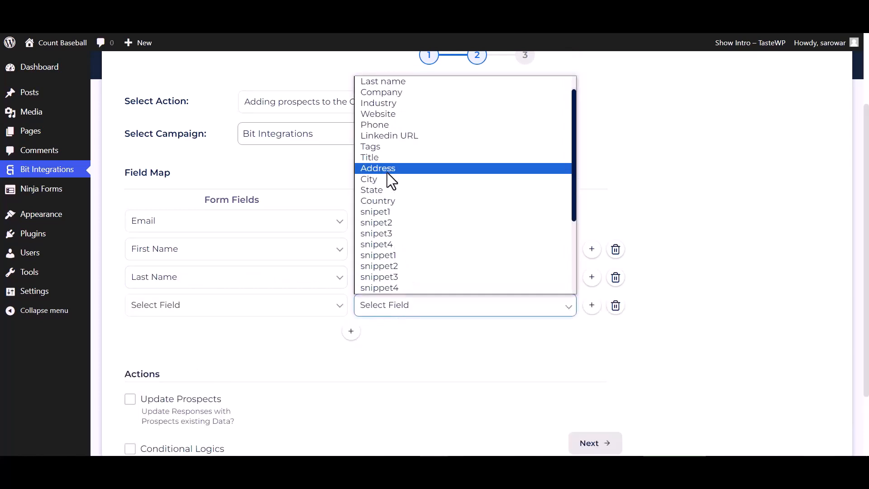
click(383, 125)
click(331, 316)
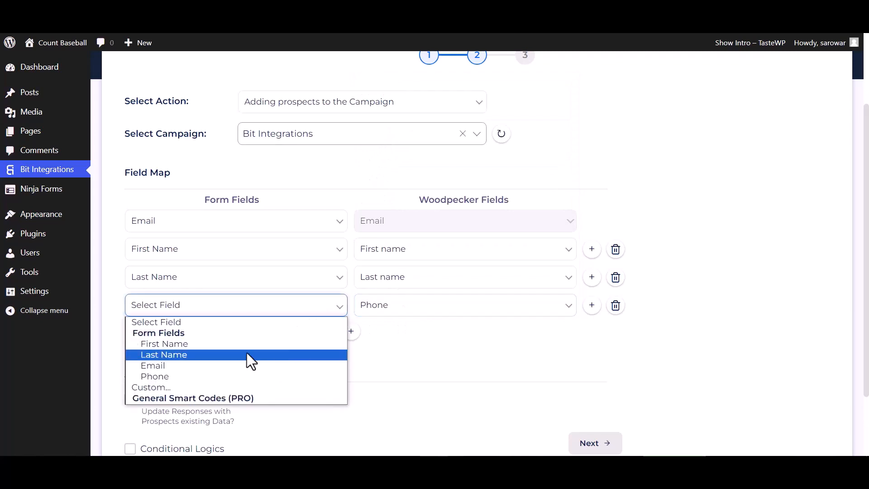
click(172, 374)
scroll(369, 351, down, 2)
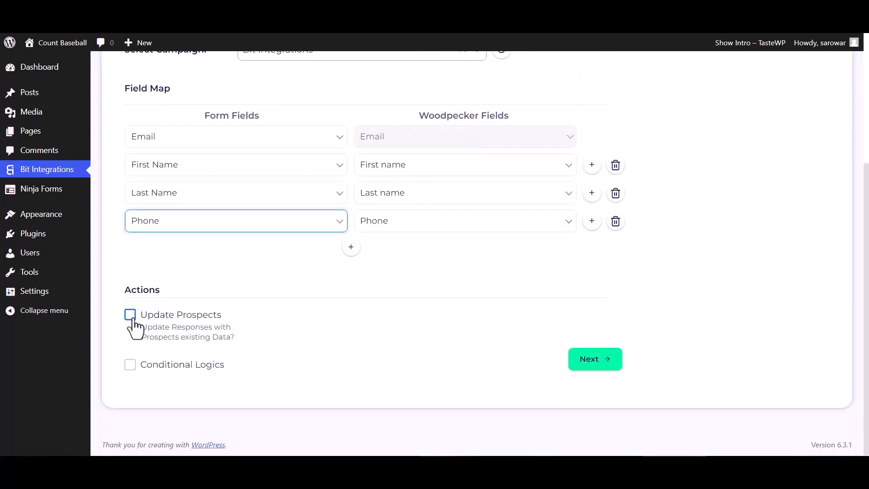
Leave Conditional Logics unchecked, continue, and Finish & Save the Woodpecker integration.
click(130, 368)
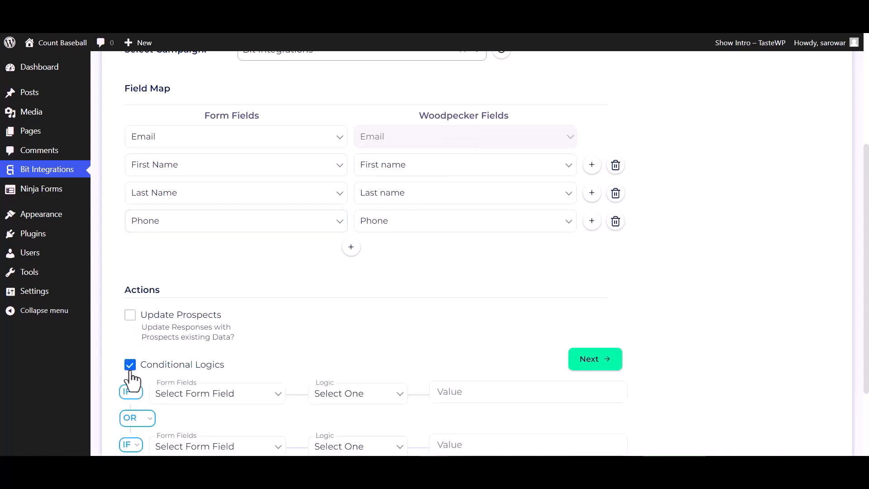
scroll(168, 372, down, 3)
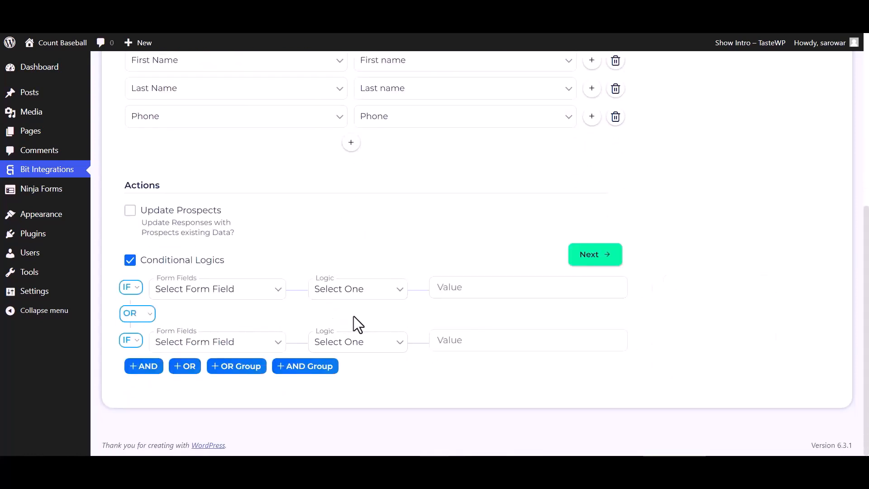
click(130, 261)
click(579, 358)
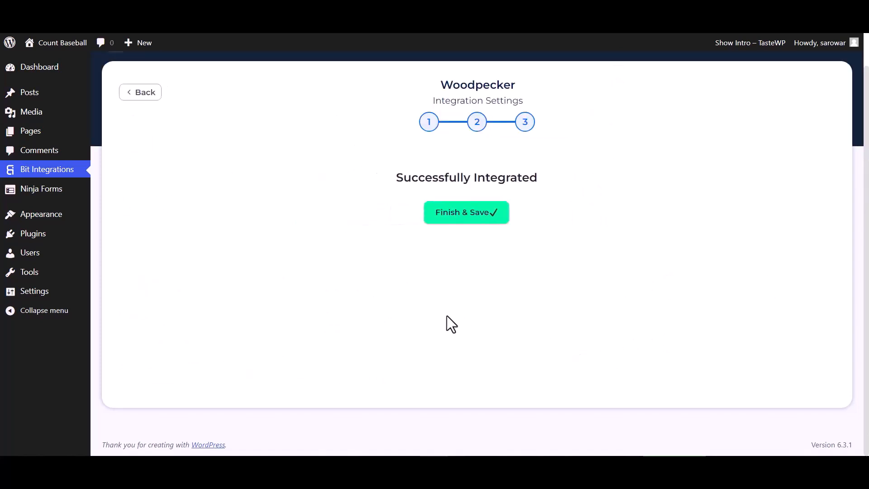
click(449, 219)
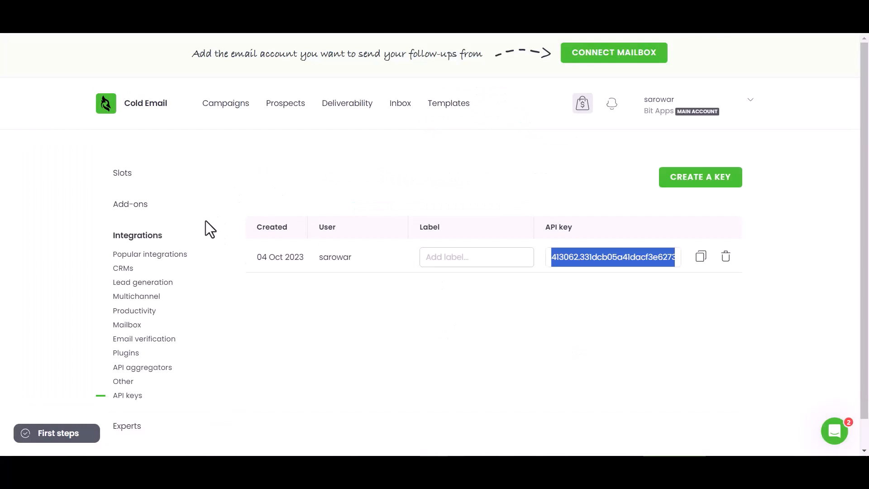
Show Woodpecker's prospects list and widen the Phone and Email columns to read them in full.
click(285, 104)
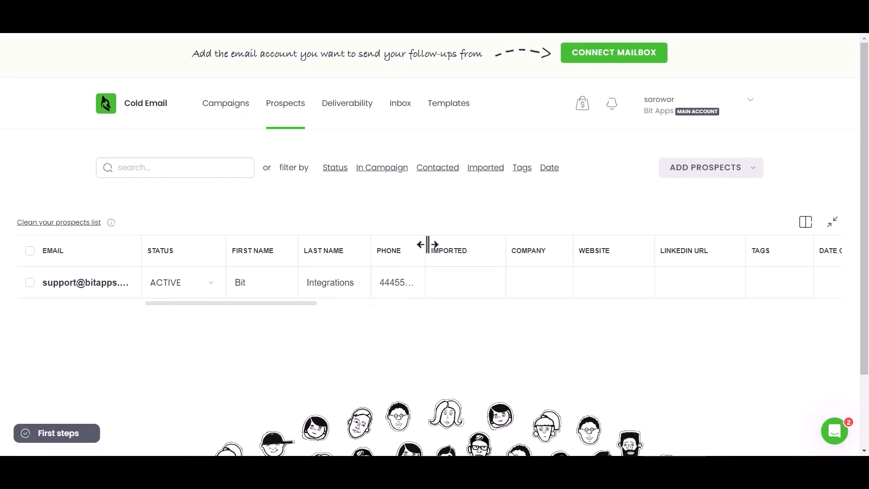
drag(427, 245, 454, 247)
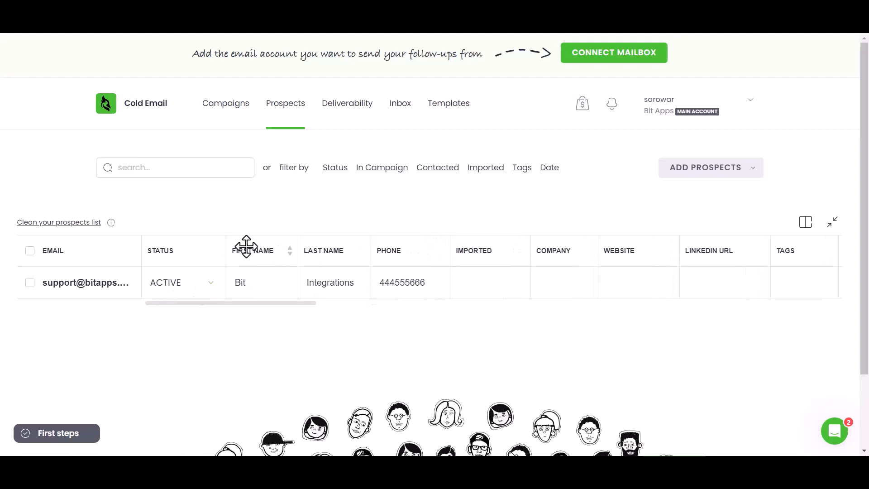
drag(140, 246, 177, 250)
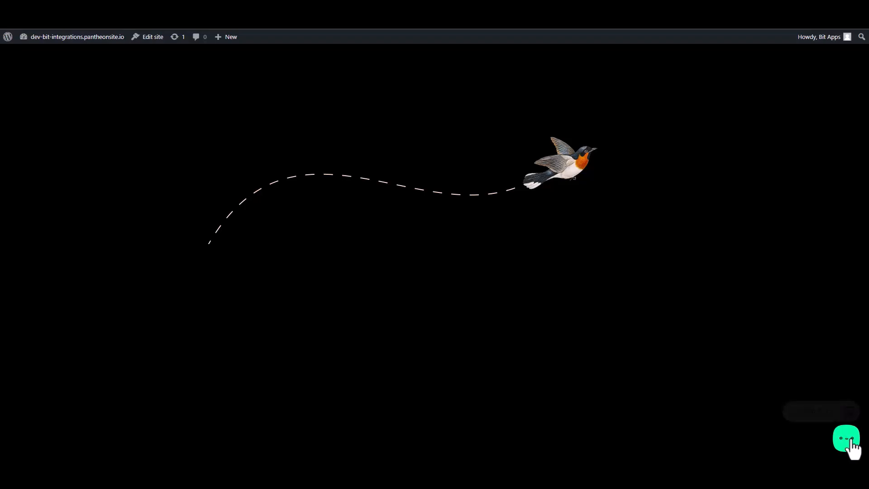
Open Bit Assist's Custom Form and enter first name 'Bit' and last name 'Integrations'.
click(845, 438)
click(829, 407)
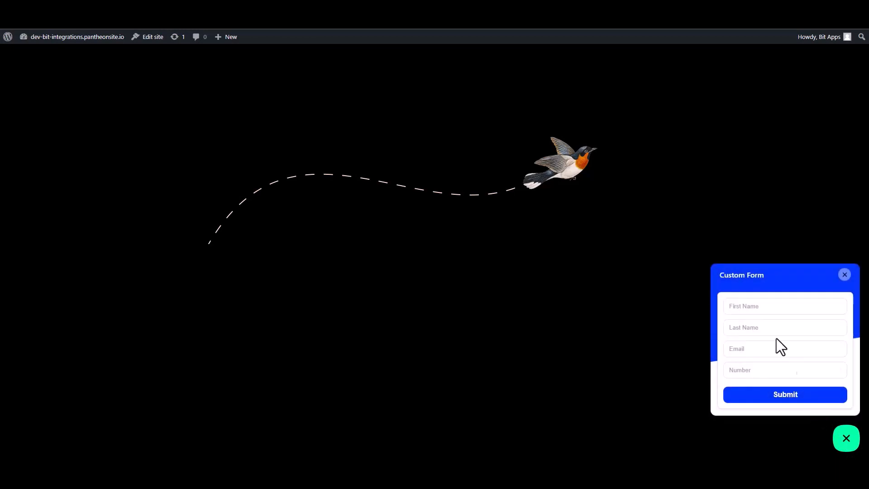
click(770, 308)
text(Bit)
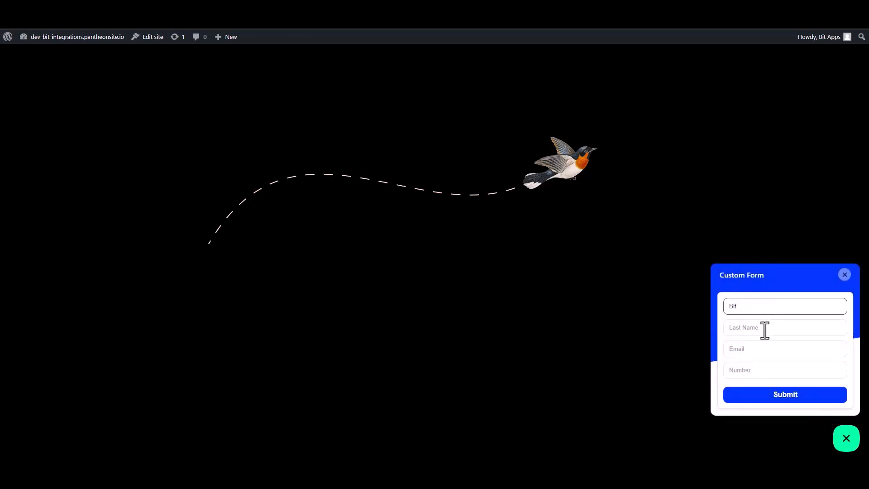
click(764, 328)
text(In)
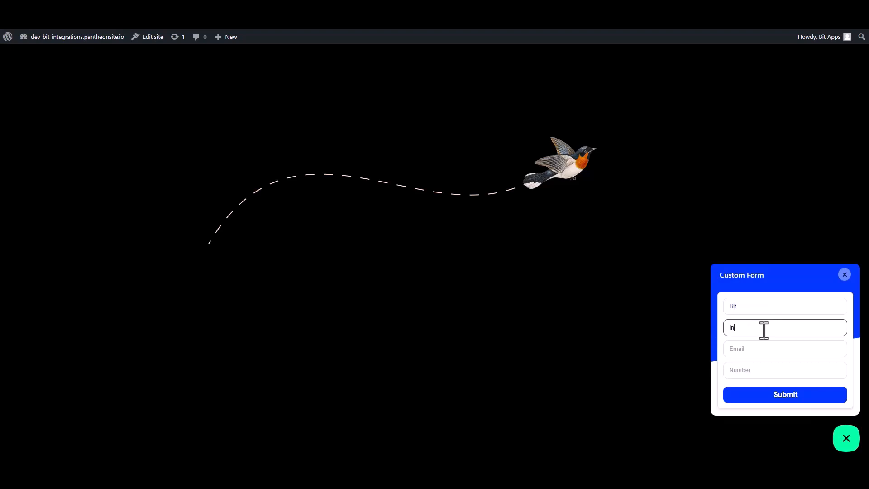
text(tegrationa)
key(BackSpace)
Fill in the contact's email address and phone number, then submit the form.
click(824, 351)
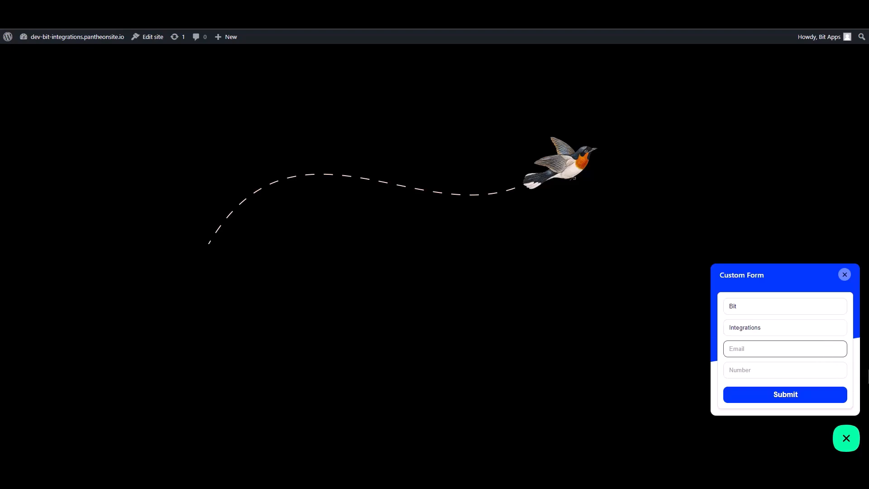
click(833, 370)
text(444)
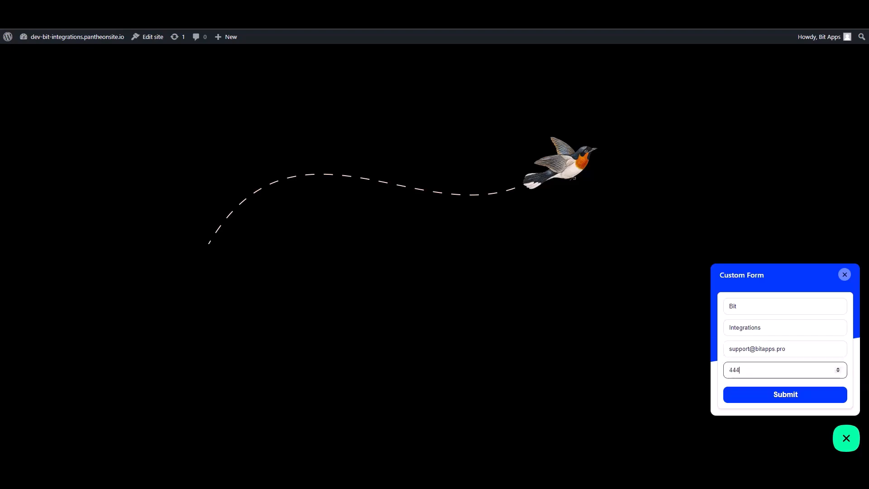
text(555666)
click(820, 396)
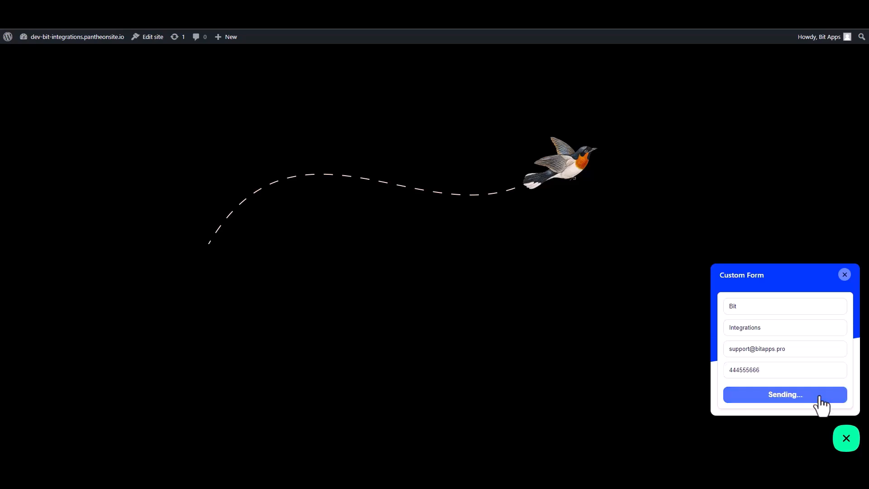